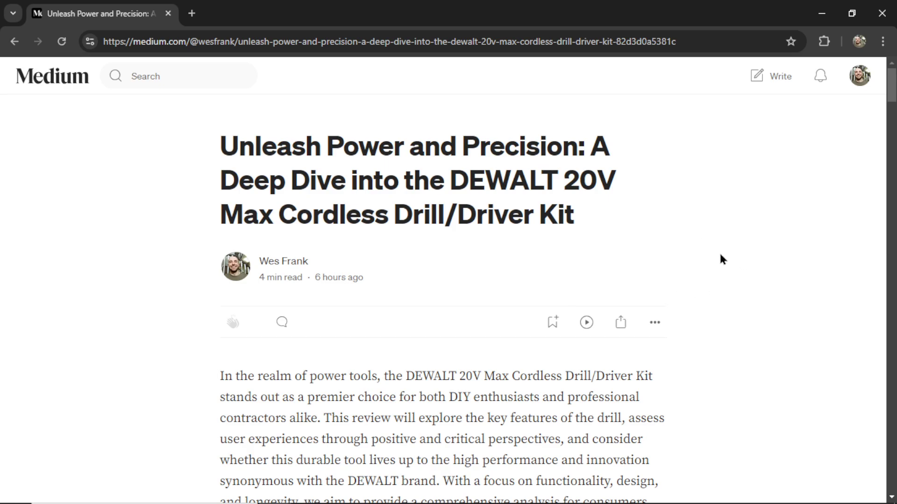
Step: Highlight the review's title, the DEWALT 20V product name and the Amazon Associate disclosure line
left_click_drag(219, 143, 564, 214)
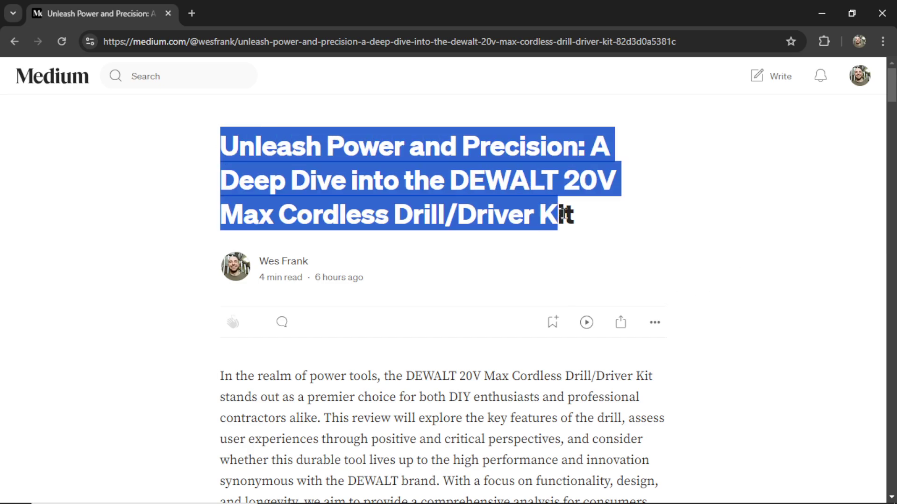
scroll(747, 297, "down", 4)
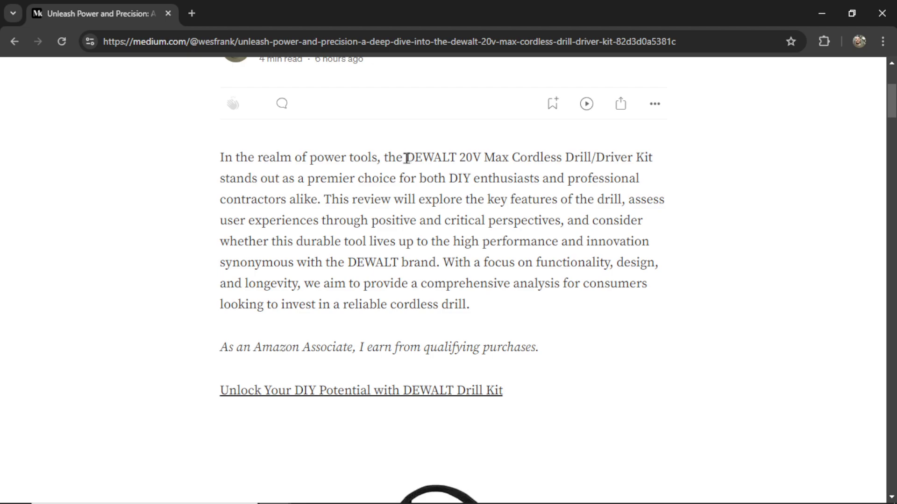
left_click_drag(407, 158, 652, 158)
left_click(553, 273)
scroll(554, 274, "down", 2)
left_click_drag(546, 258, 220, 261)
left_click(376, 339)
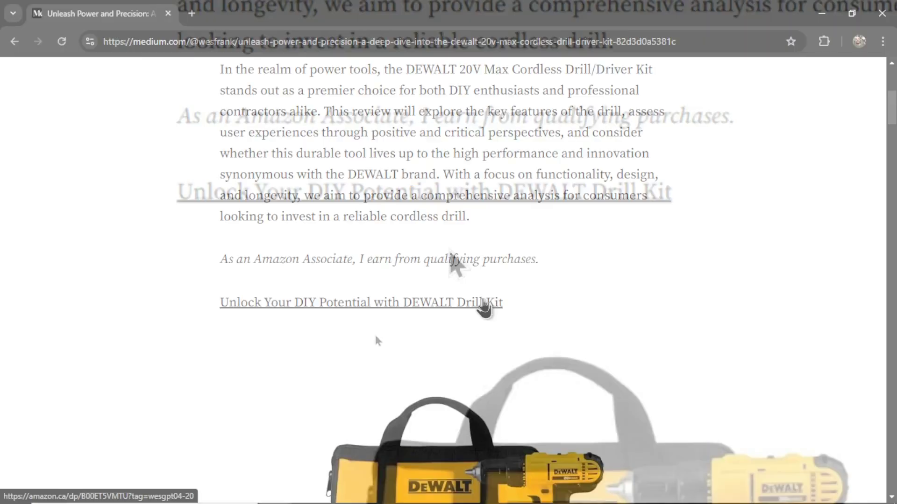
Step: Check the DEWALT affiliate Amazon page, then highlight the 'Get Powered Up: Shop DEWALT 20V Max Now' link
left_click(484, 304)
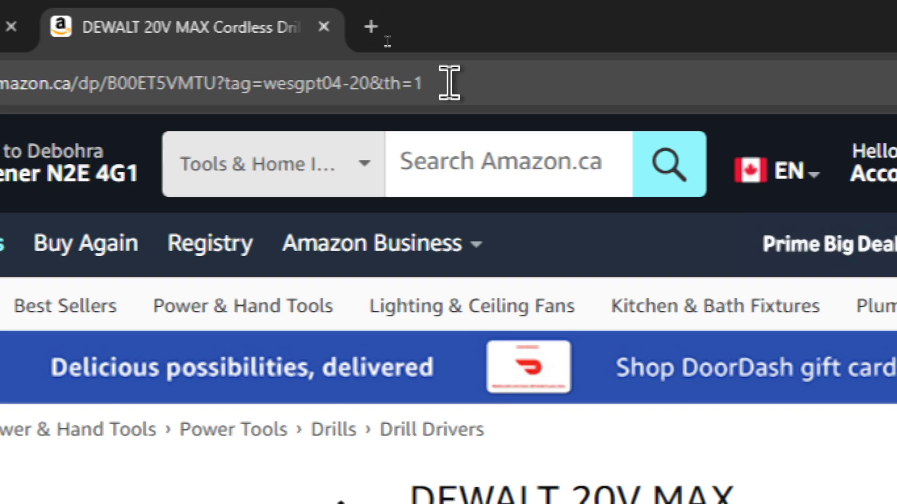
key("ctrl+w")
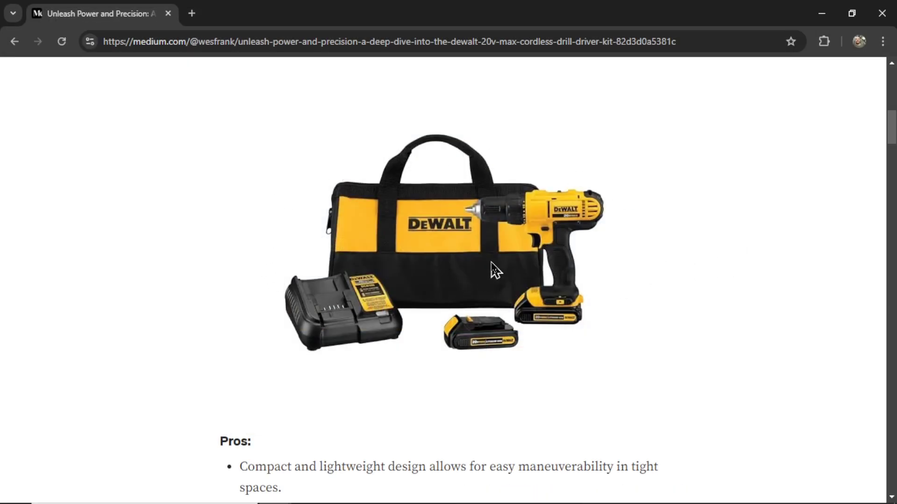
scroll(495, 270, "down", 7)
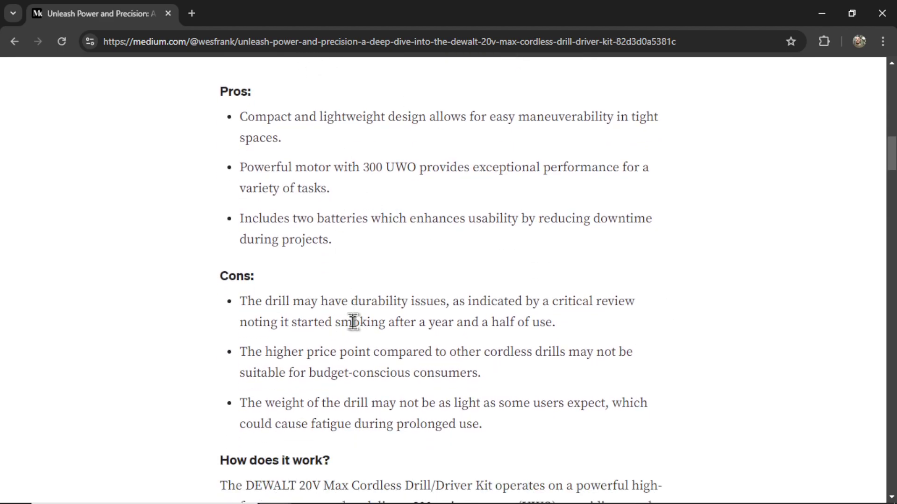
scroll(354, 321, "down", 6)
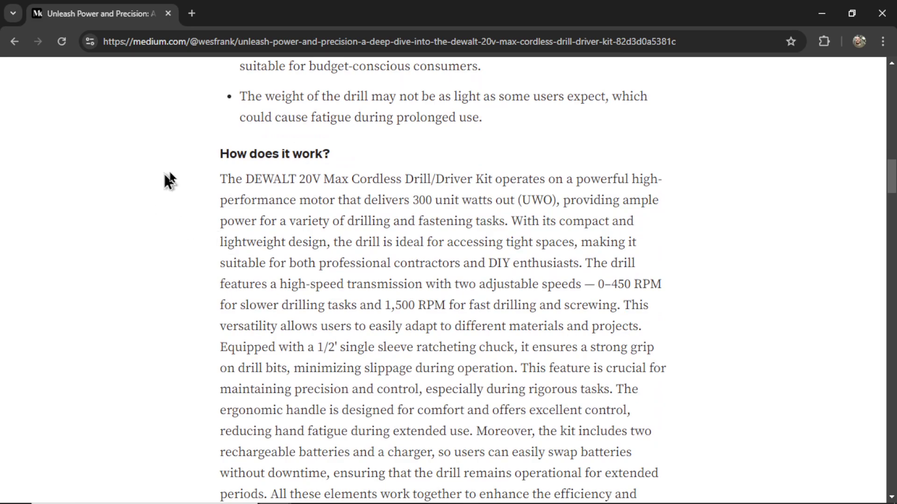
scroll(551, 341, "down", 8)
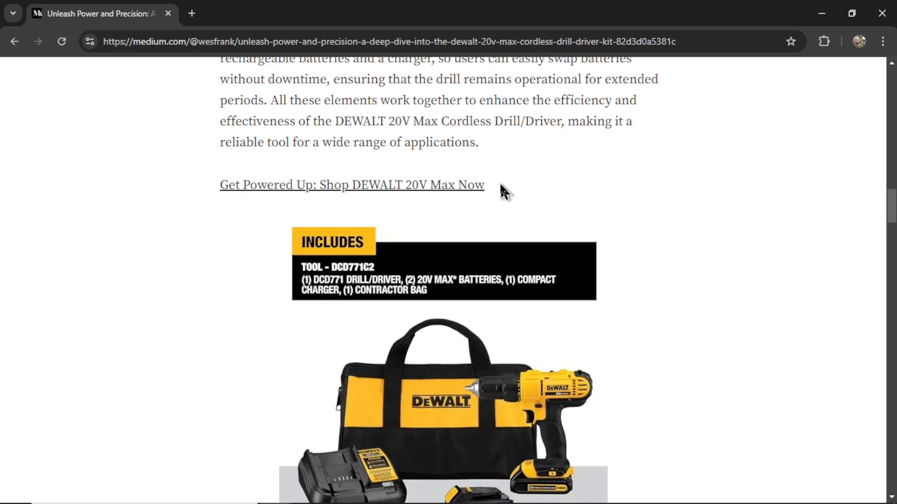
left_click_drag(500, 191, 220, 202)
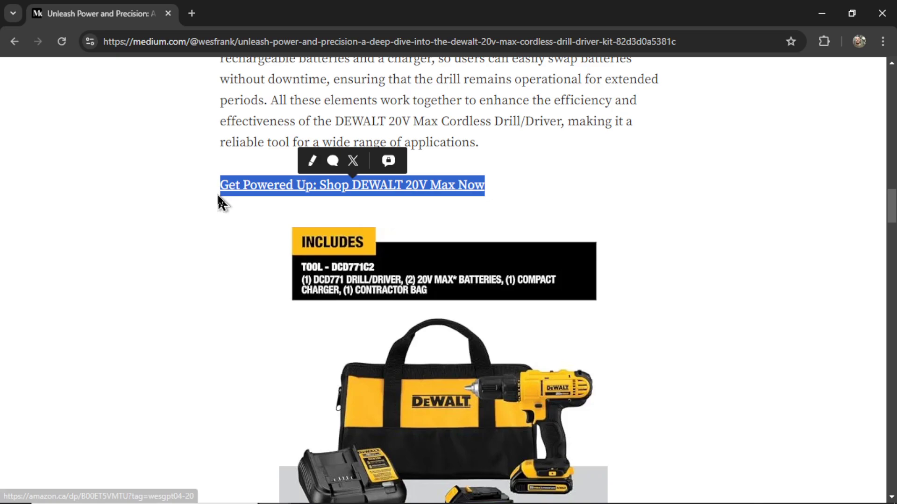
left_click(546, 202)
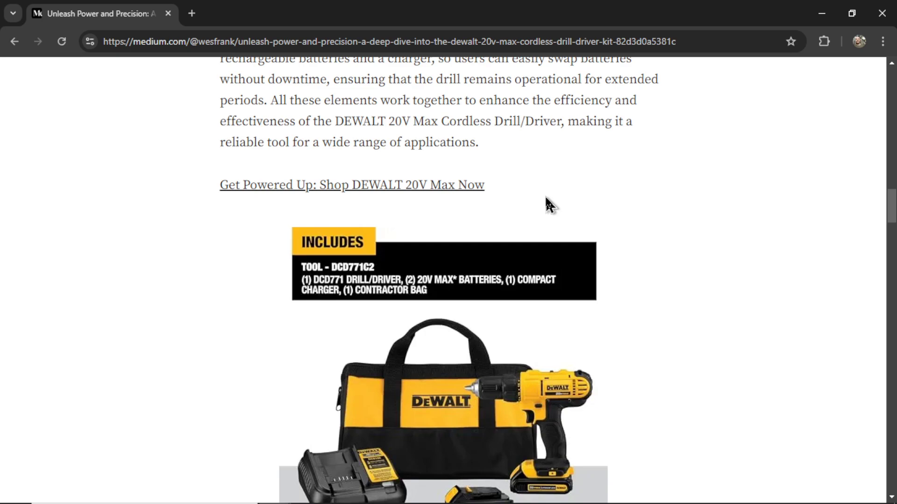
Step: Scroll through the rest of the article, jump back to the top, then return to the Medium review tab
scroll(550, 205, "down", 3)
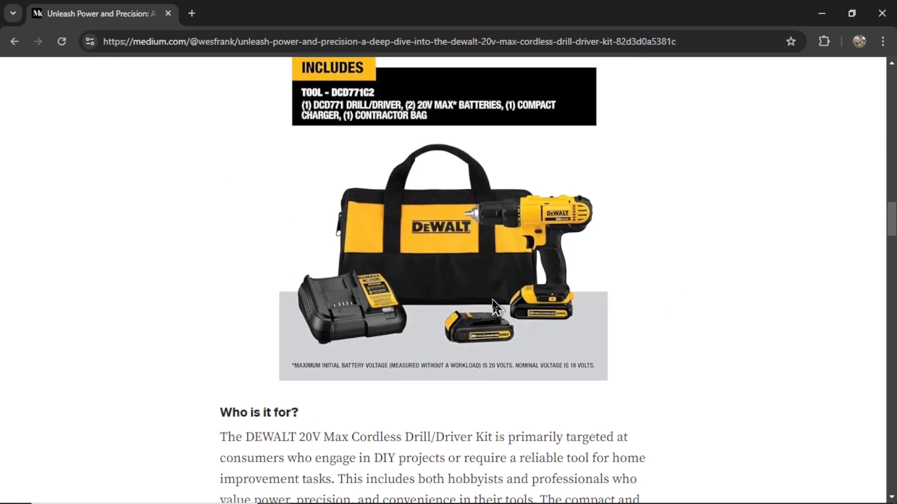
scroll(727, 318, "down", 4)
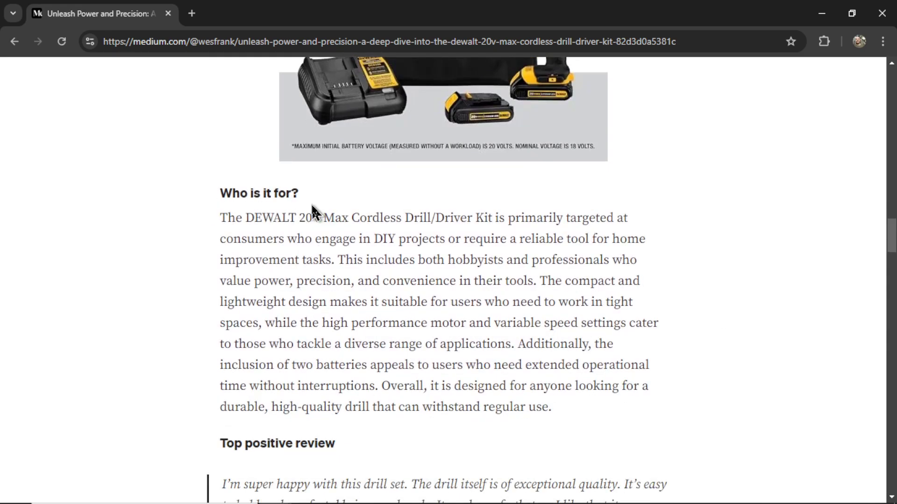
scroll(663, 369, "down", 5)
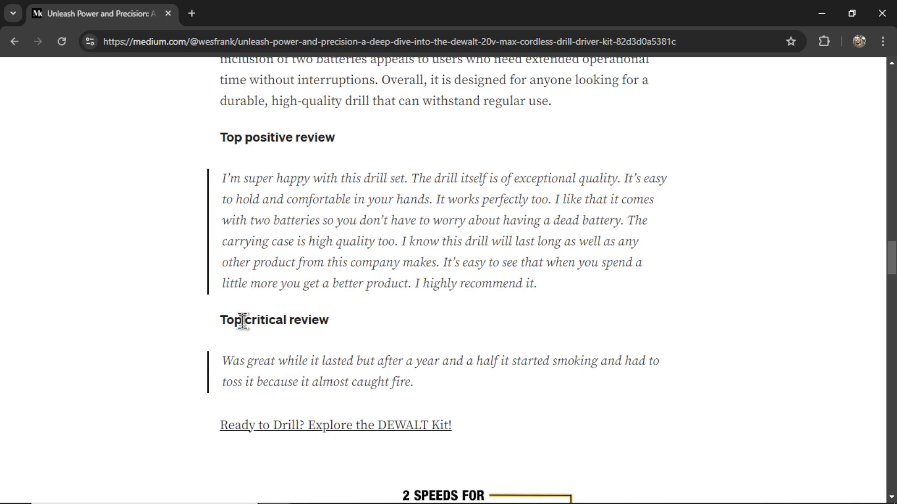
scroll(355, 334, "down", 3)
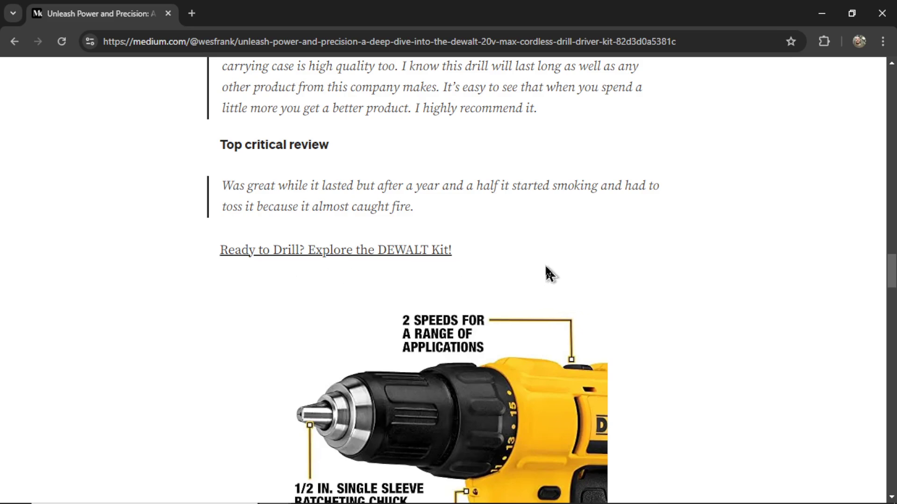
scroll(637, 290, "down", 4)
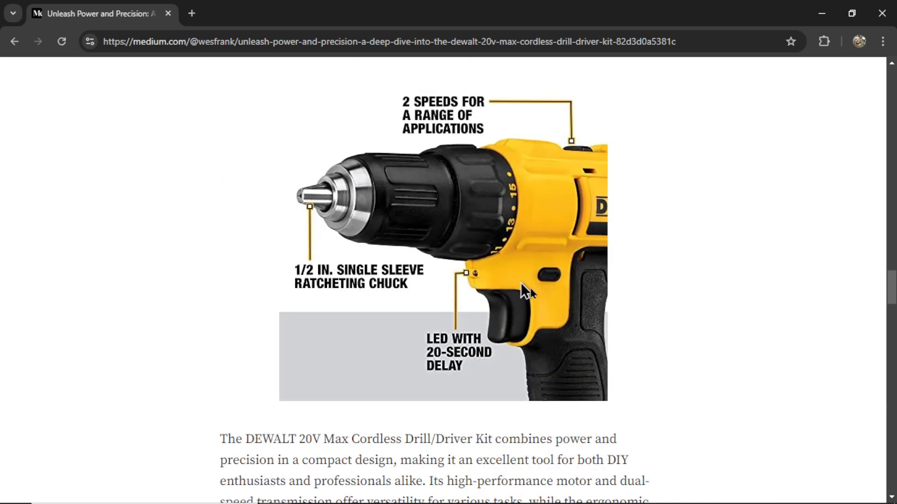
scroll(720, 354, "down", 4)
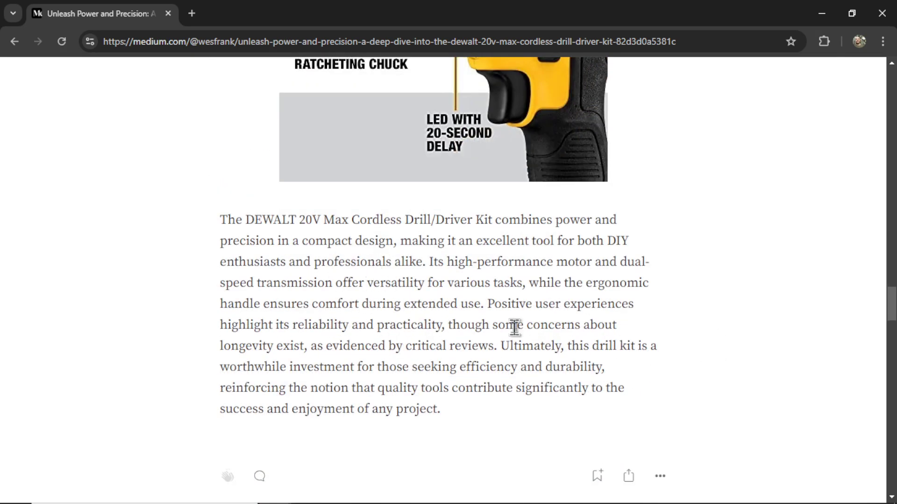
scroll(646, 329, "down", 2)
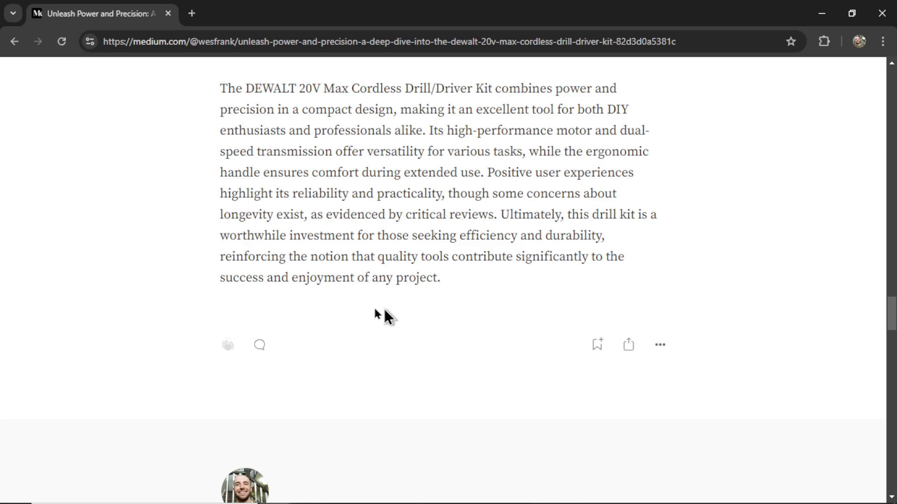
key("Home")
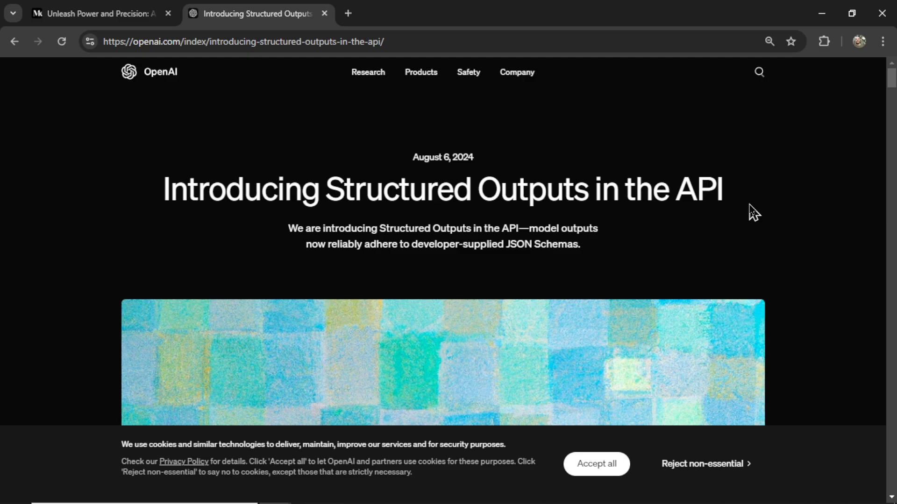
scroll(654, 231, "down", 20)
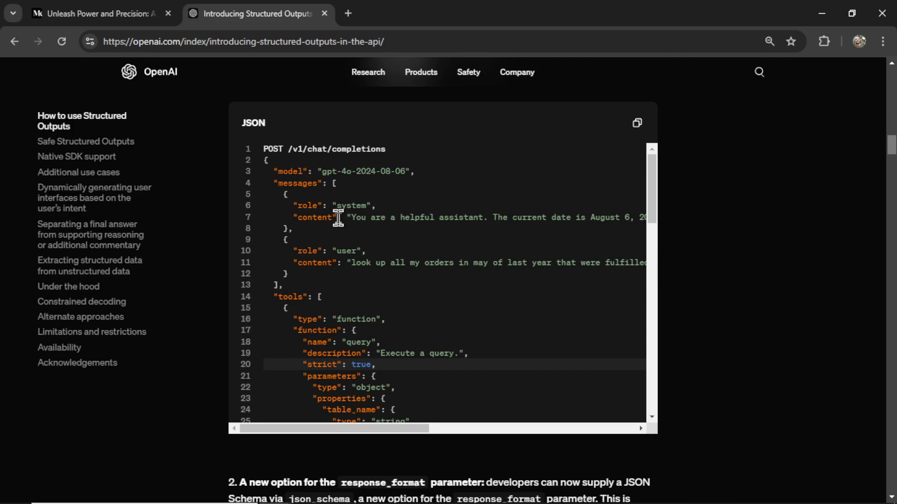
key("ctrl+shift+Tab")
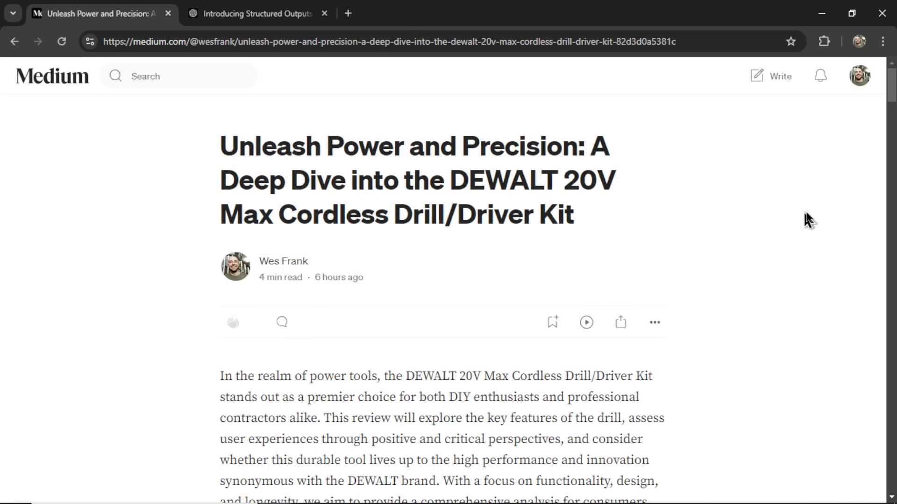
scroll(890, 75, "down", 3)
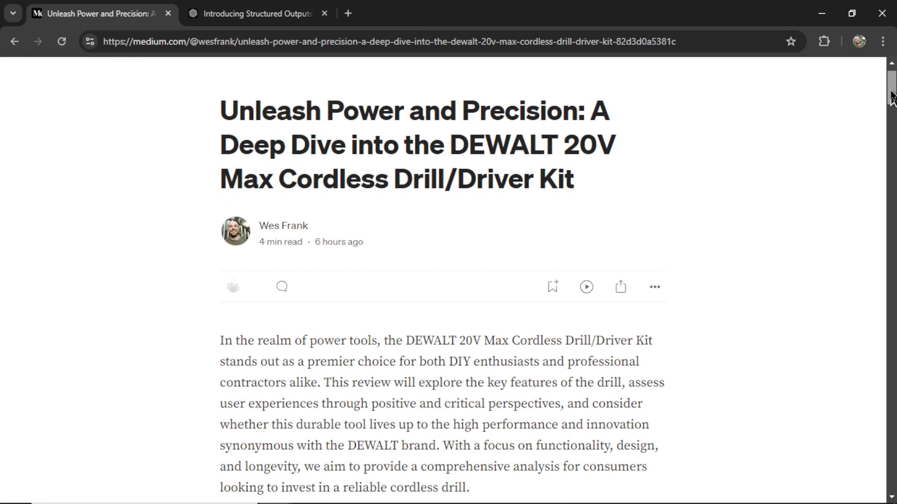
left_click_drag(892, 102, 875, 96)
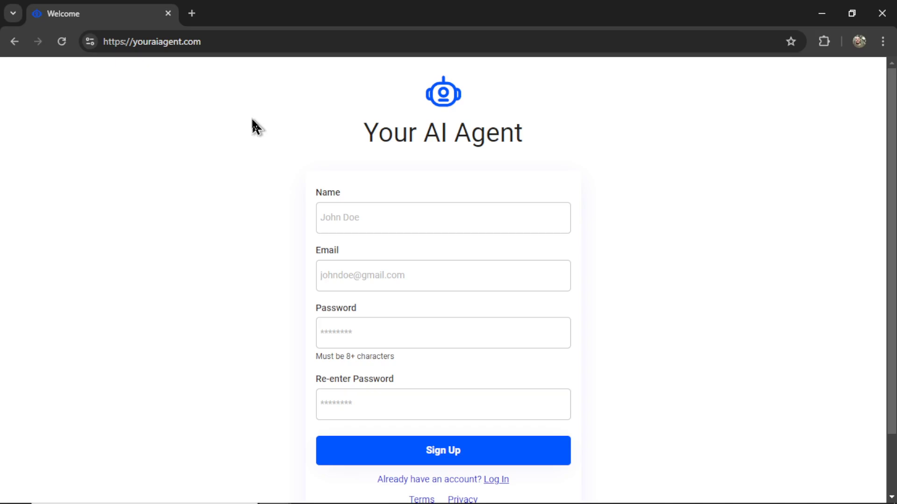
Step: Highlight the Your AI Agent page title, then submit the sign-up form to enter the app
left_click_drag(365, 131, 533, 150)
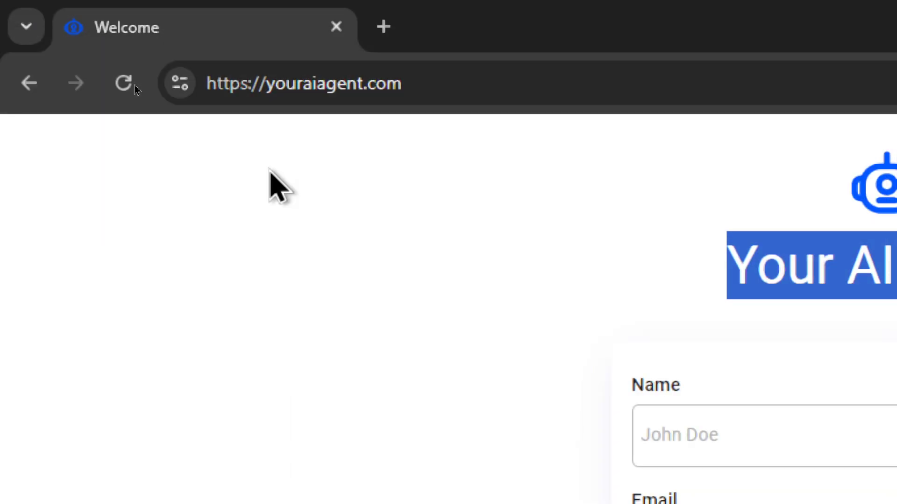
left_click(557, 249)
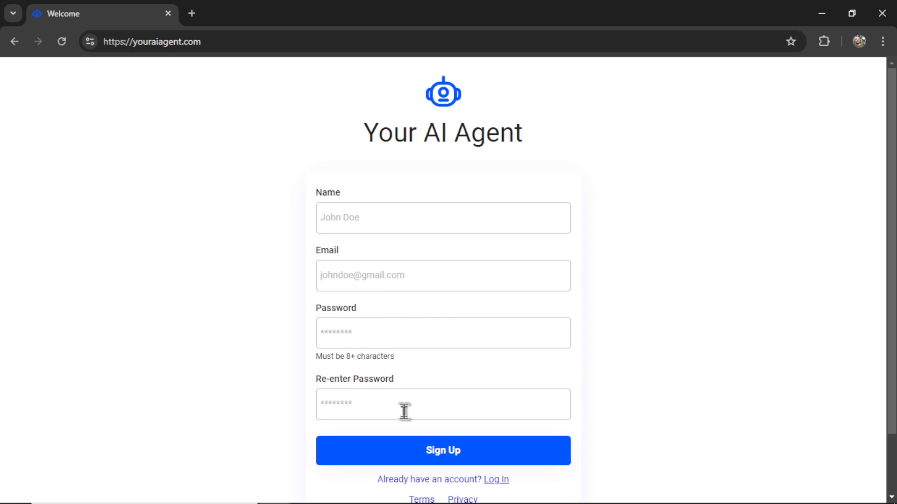
left_click(411, 450)
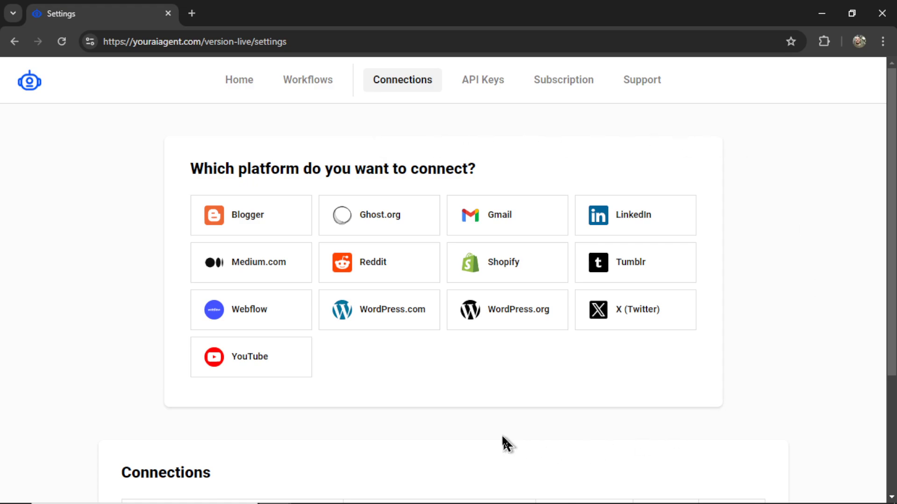
left_click(518, 313)
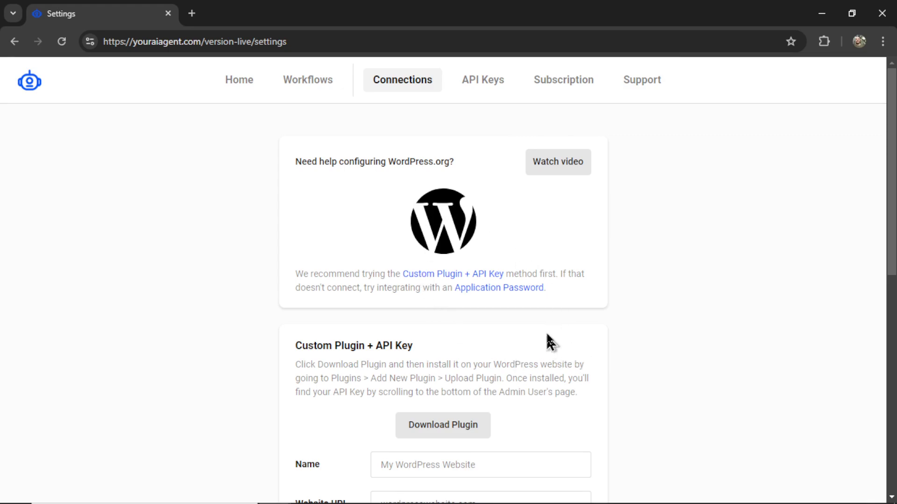
scroll(547, 341, "down", 4)
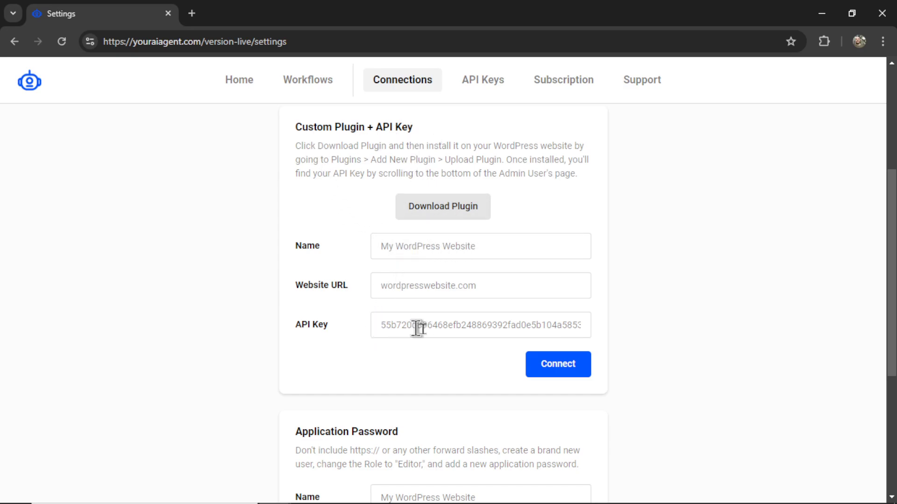
scroll(646, 398, "down", 5)
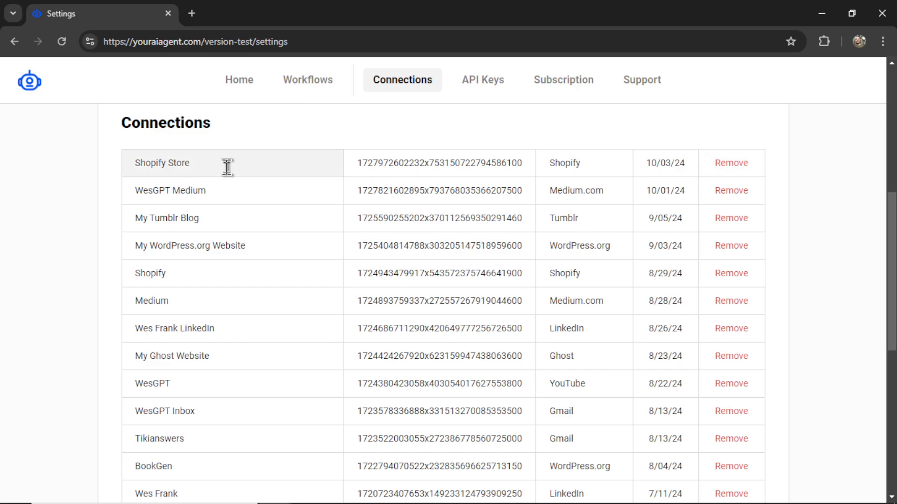
left_click(189, 167)
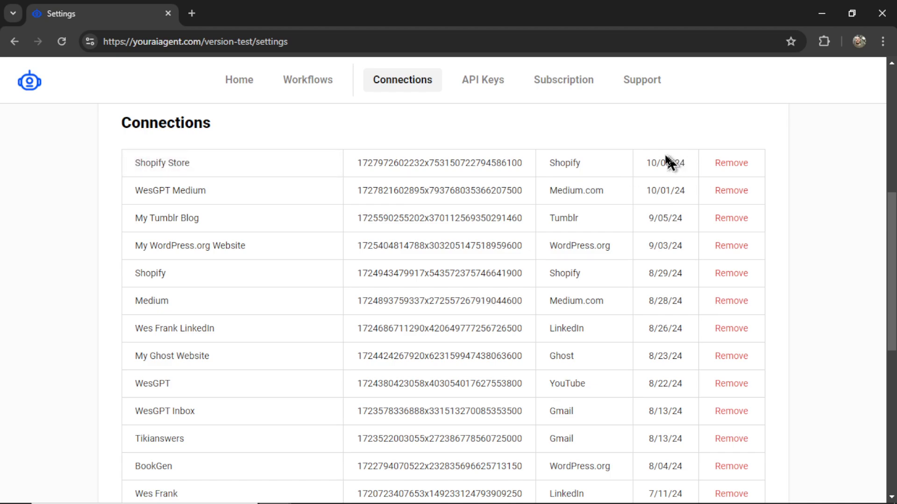
scroll(579, 160, "up", 8)
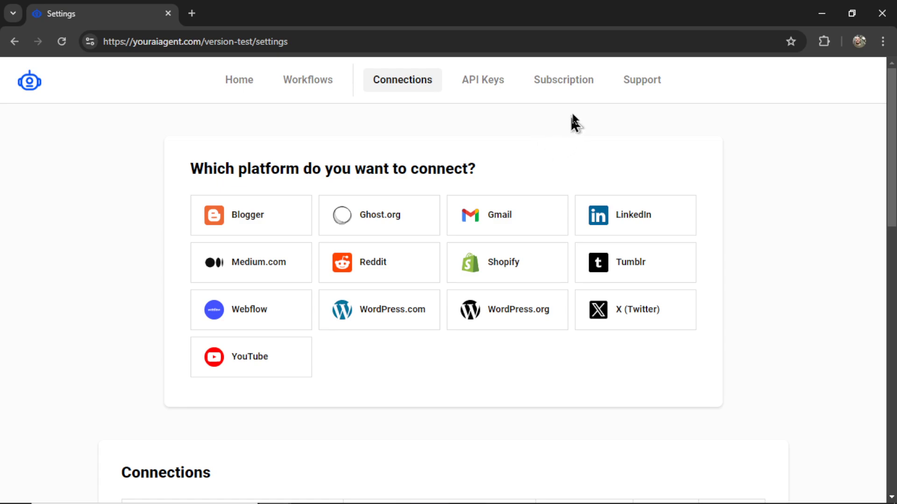
left_click(578, 92)
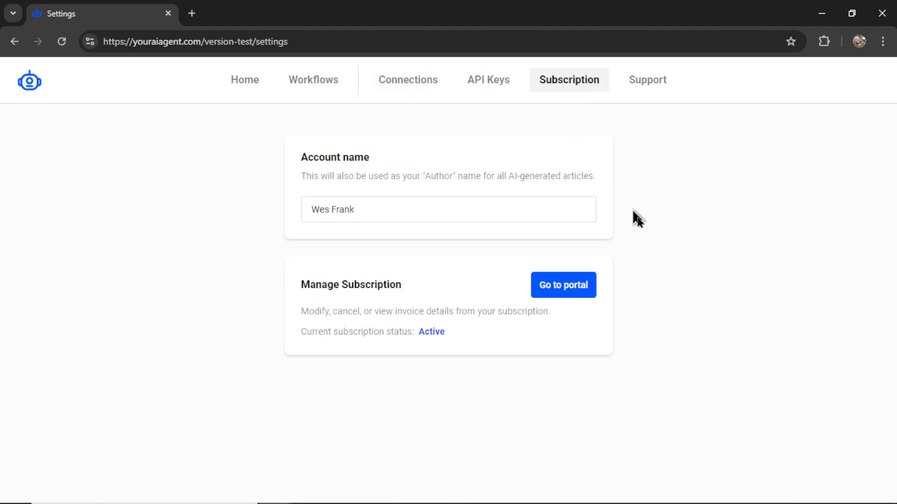
Step: Highlight the Active subscription status, then go to Home and scroll to the Super Affiliate card
left_click_drag(445, 332, 421, 332)
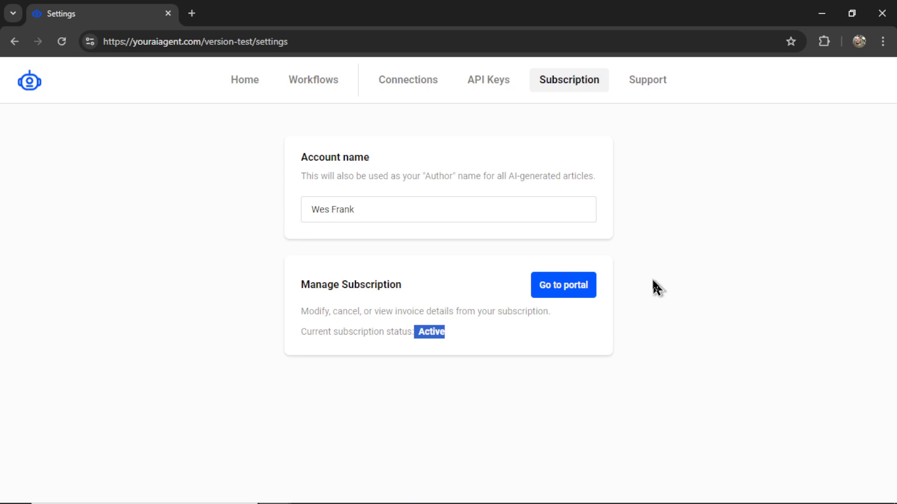
left_click(708, 187)
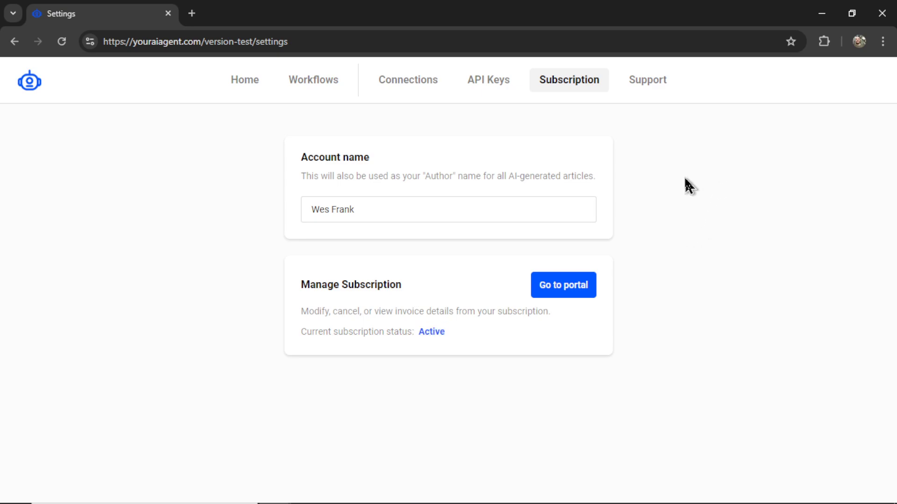
left_click(246, 87)
left_click_drag(889, 136, 876, 254)
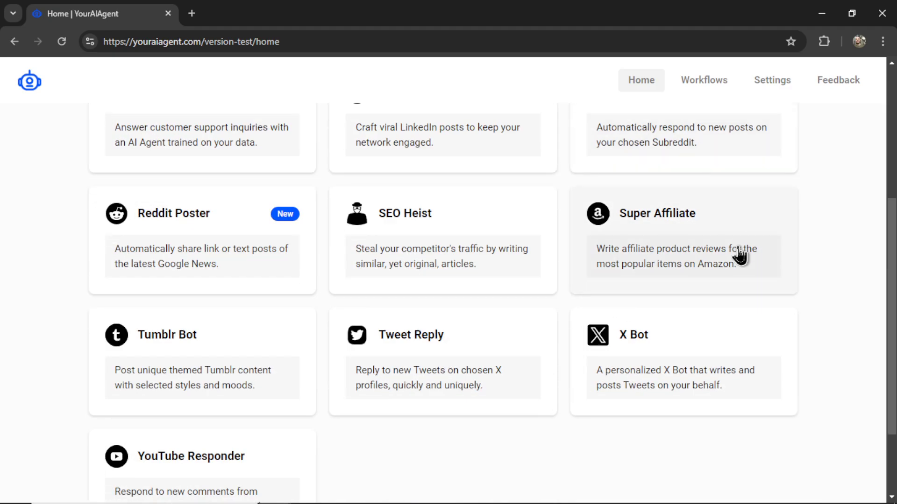
Step: Start a new Super Affiliate workflow with Shopify Store reselected as the publishing connection
left_click(643, 241)
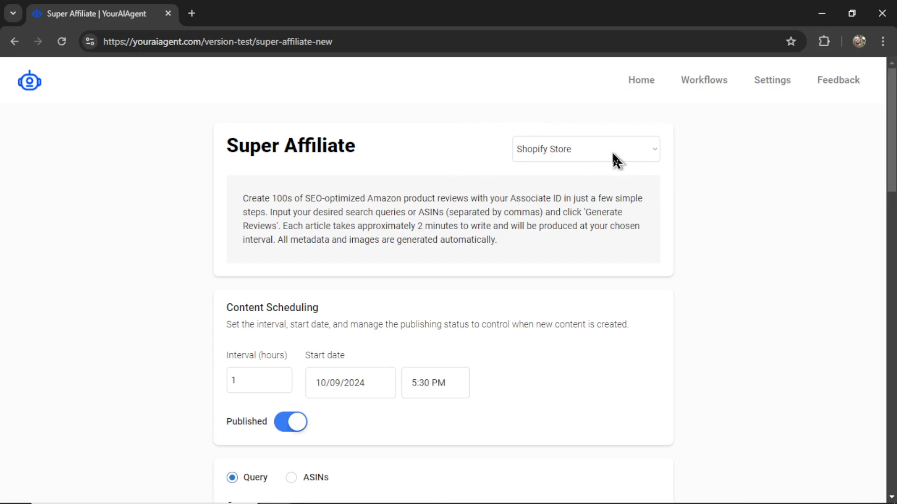
left_click(629, 151)
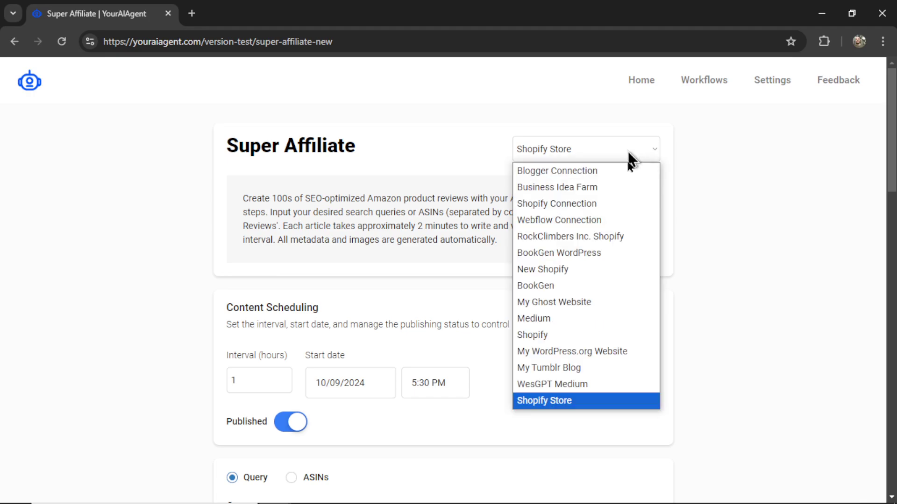
left_click(625, 410)
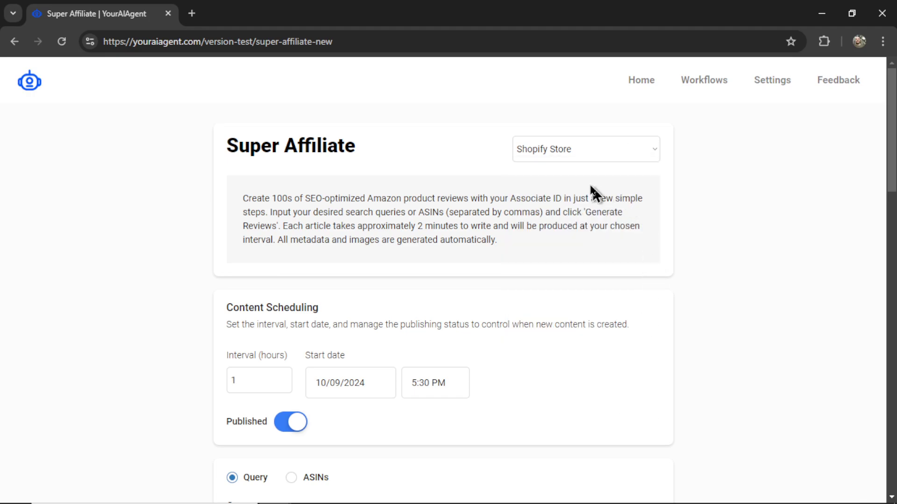
scroll(374, 224, "down", 3)
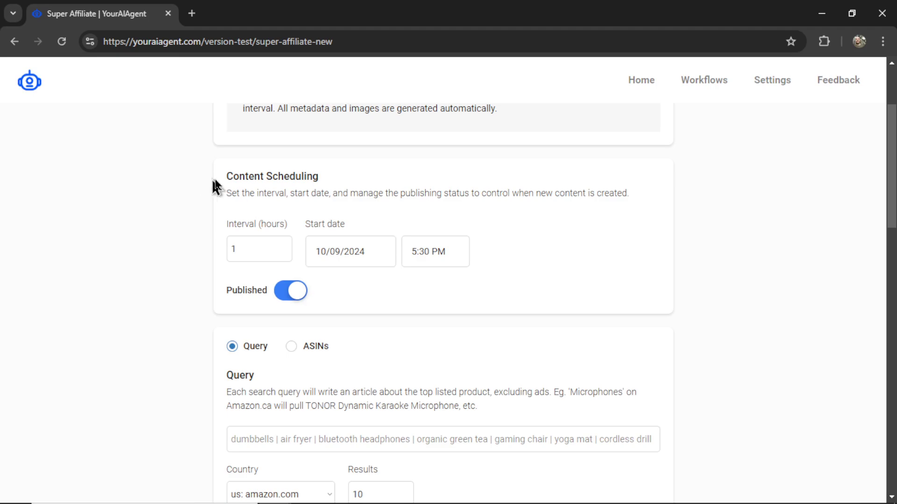
left_click_drag(229, 176, 321, 178)
scroll(255, 209, "down", 1)
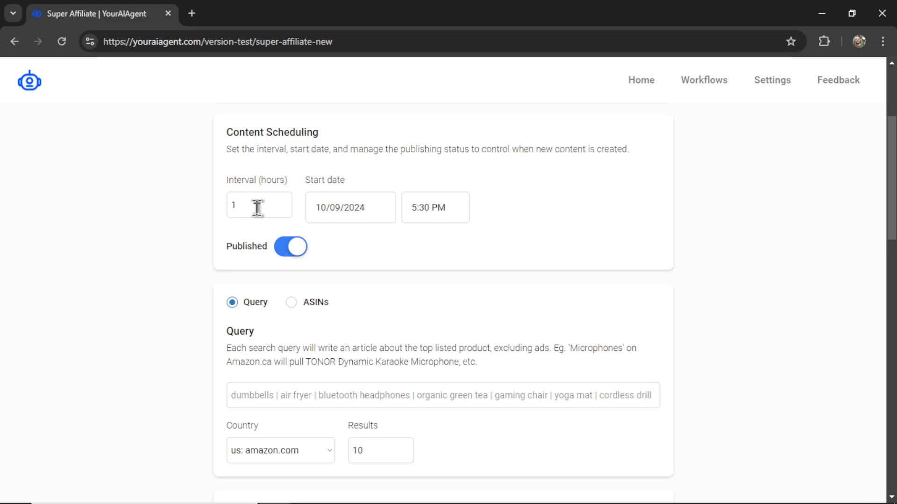
Step: Set a 24-hour interval starting at 6:30 PM, toggling Published off and back on
mouse_move(226, 207)
left_mouse_down()
mouse_move(267, 211)
mouse_move(227, 211)
left_mouse_up()
left_click(429, 219)
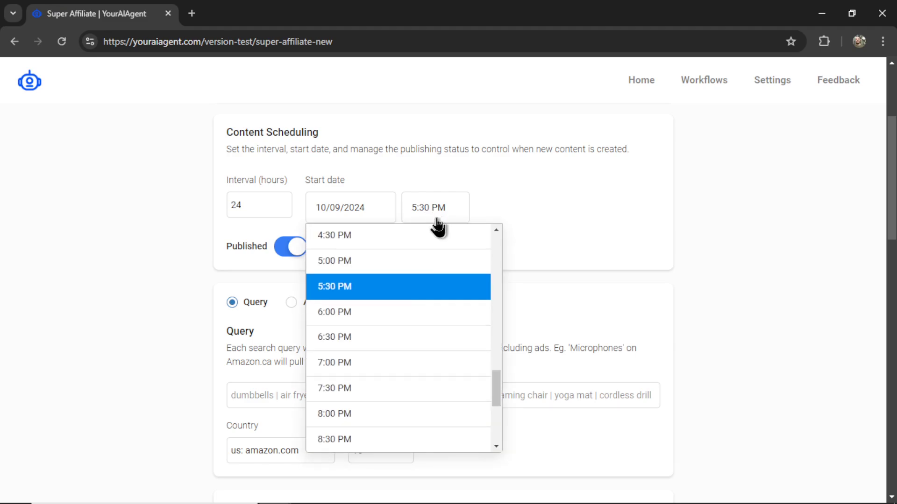
left_click(394, 346)
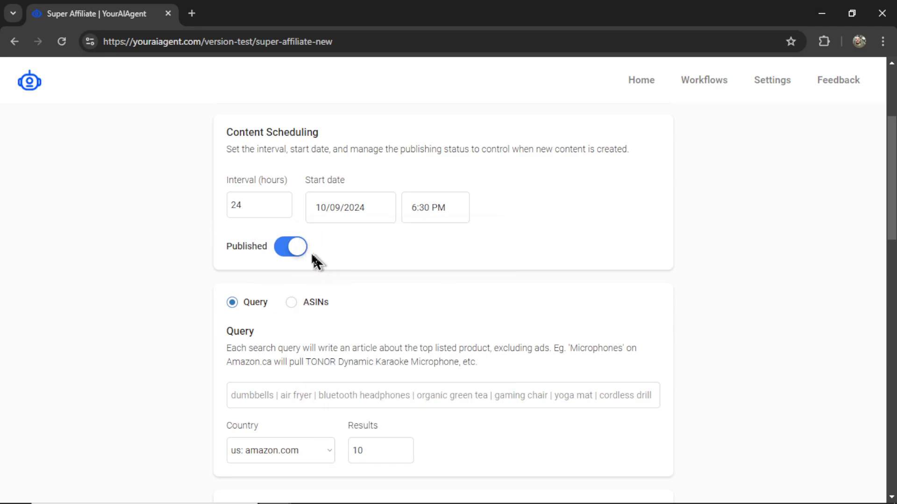
left_click(294, 250)
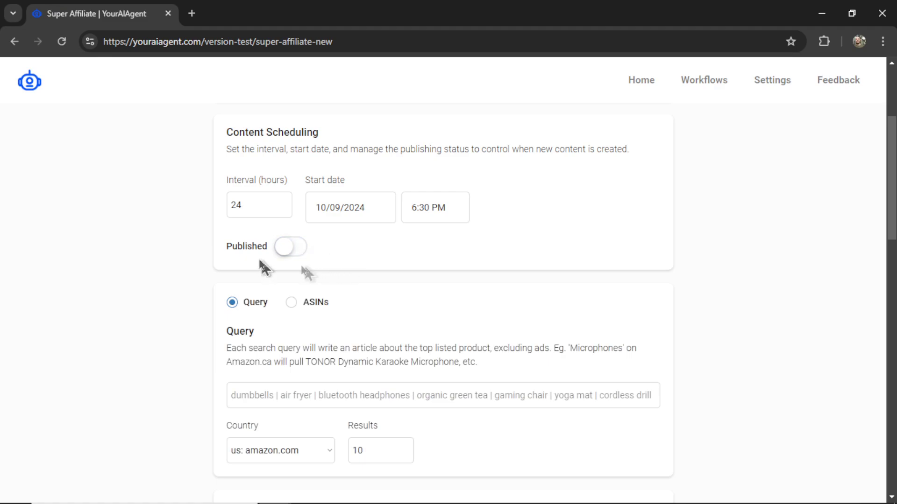
left_click(286, 249)
scroll(421, 268, "down", 3)
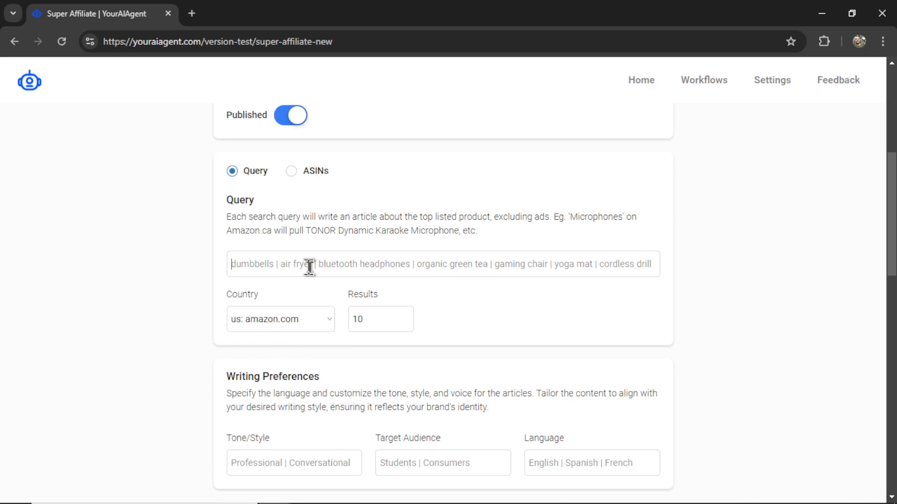
Step: Choose ca: amazon.ca as the Amazon country and select the Results value for replacement
left_click(308, 321)
scroll(301, 236, "down", 1)
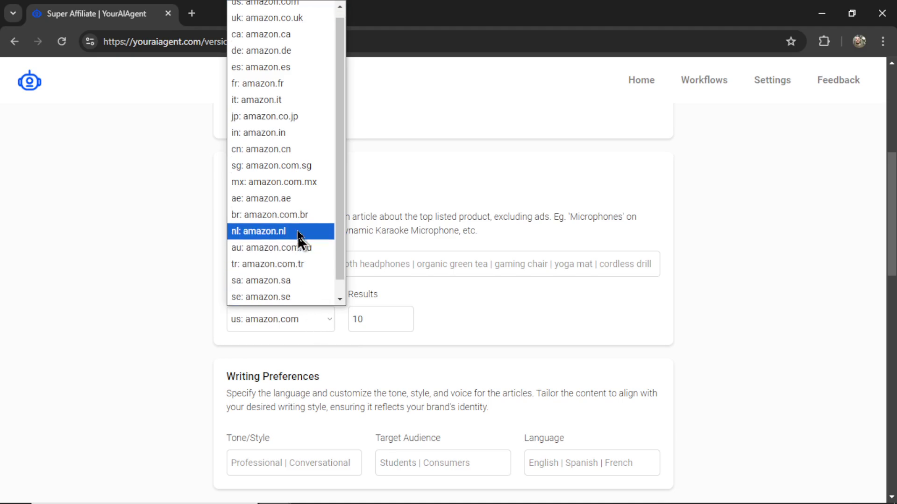
left_click(306, 44)
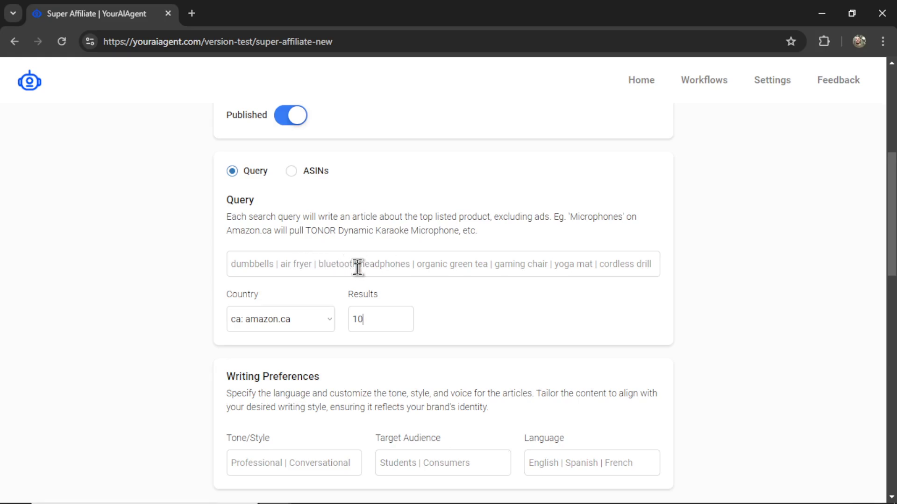
double_click(368, 320)
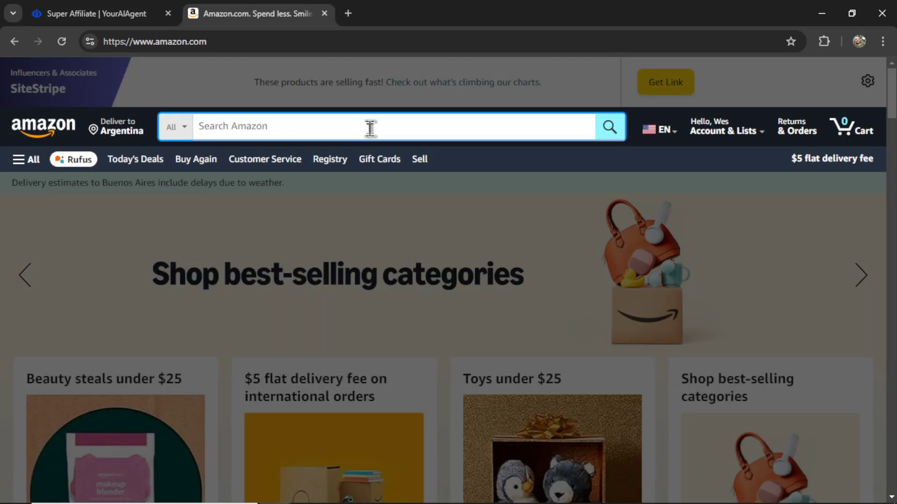
Step: Search Amazon for 'drill kit', scroll the results, then close the Amazon tab
type("dr")
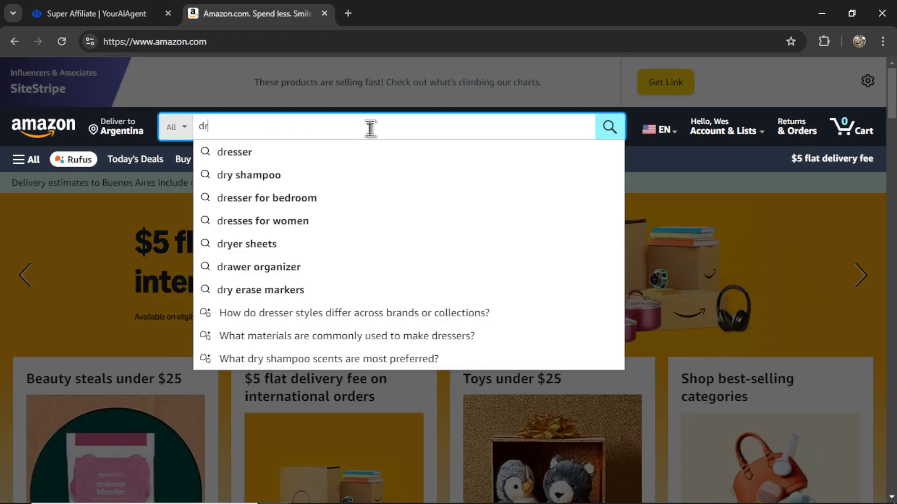
type("ill kit")
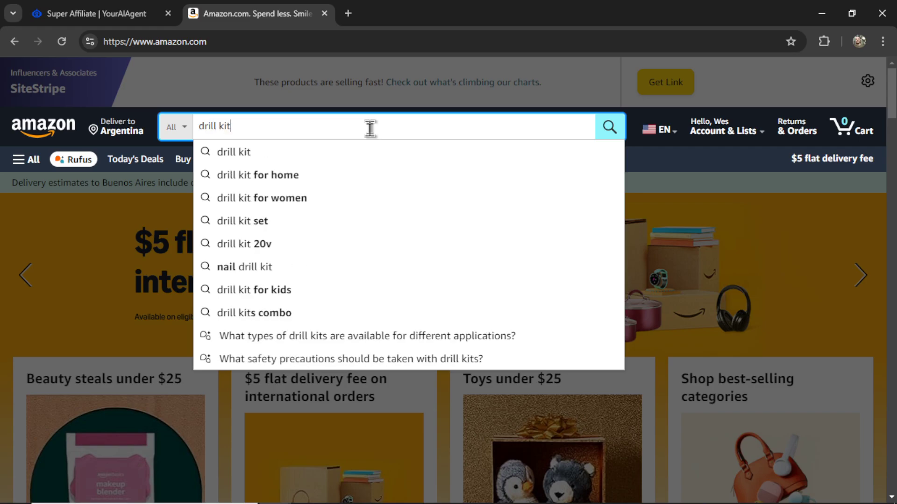
key("Return")
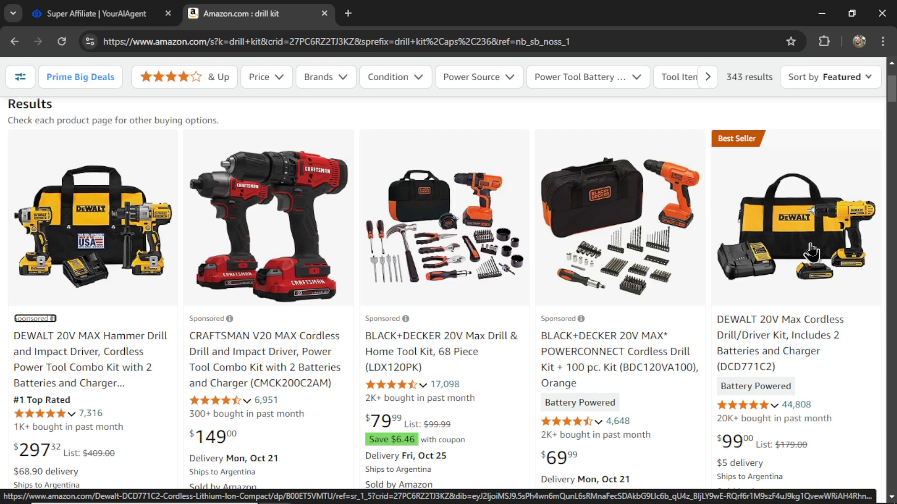
scroll(850, 362, "down", 8)
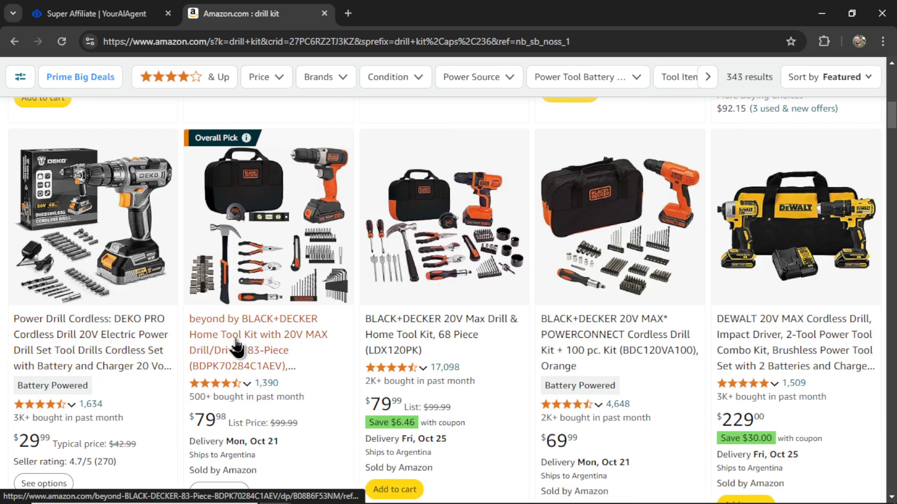
key("ctrl+w")
Step: Enter 'drill kit' as the query and select the 50 Results value
left_click(396, 263)
type("dri")
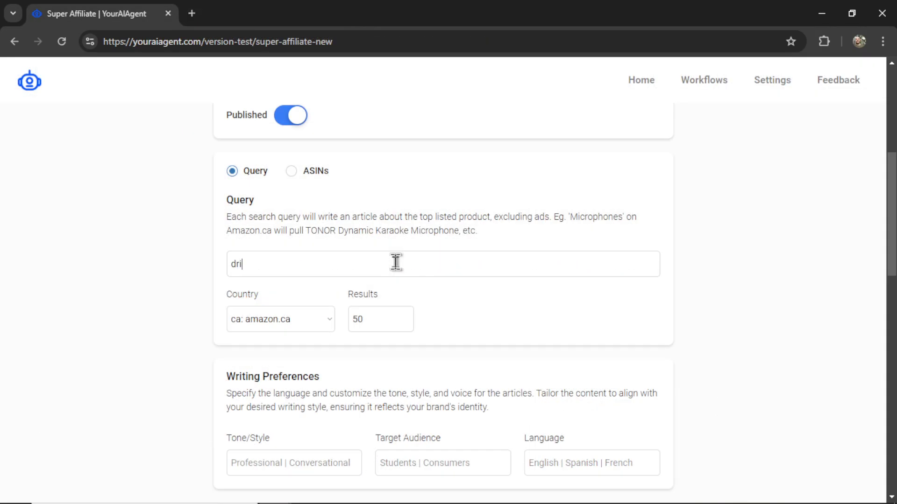
type("ll kit")
double_click(376, 313)
scroll(377, 313, "down", 5)
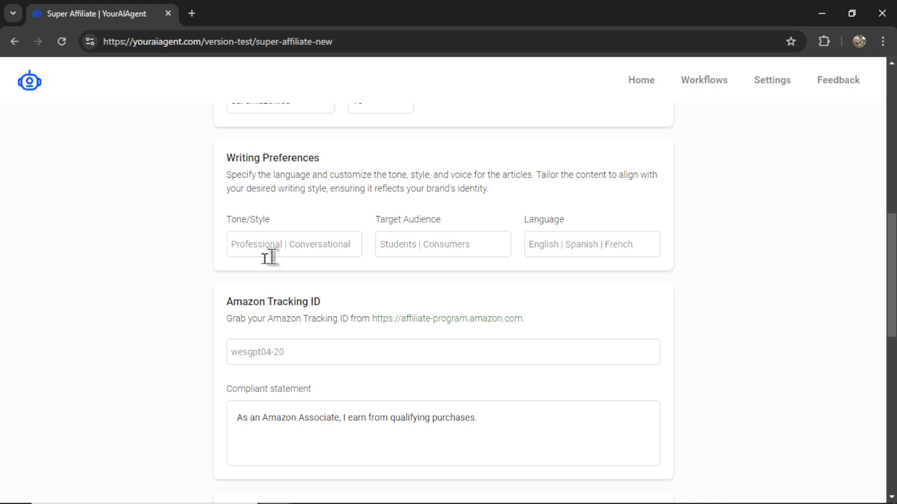
Step: Fill Tone/Style with Professional and Target Audience with Carpenters
left_click(302, 248)
type("Professional")
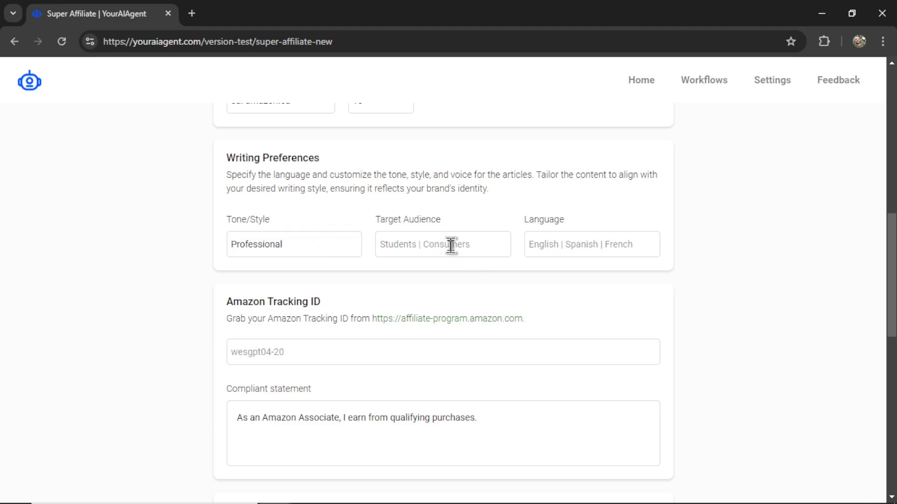
left_click(454, 244)
type("Carpenters")
type("English")
Step: Enter the Amazon tracking ID and keep the Amazon Associate compliant statement in place
scroll(480, 252, "down", 3)
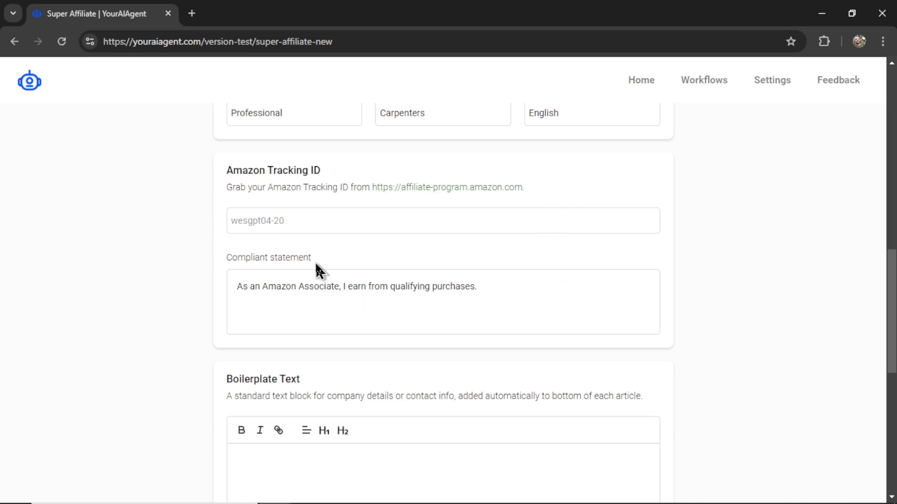
left_click(306, 223)
type("wesgpt04-20")
scroll(353, 225, "up", 1)
left_click(501, 347)
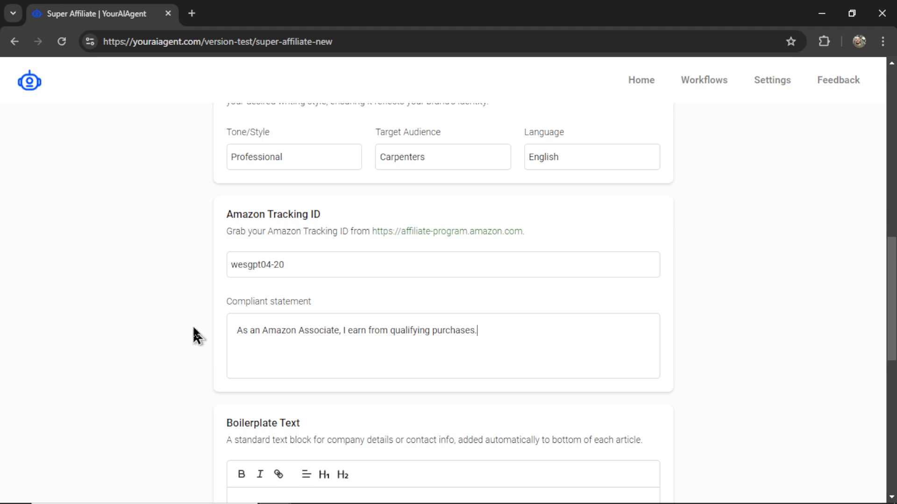
scroll(509, 339, "down", 1)
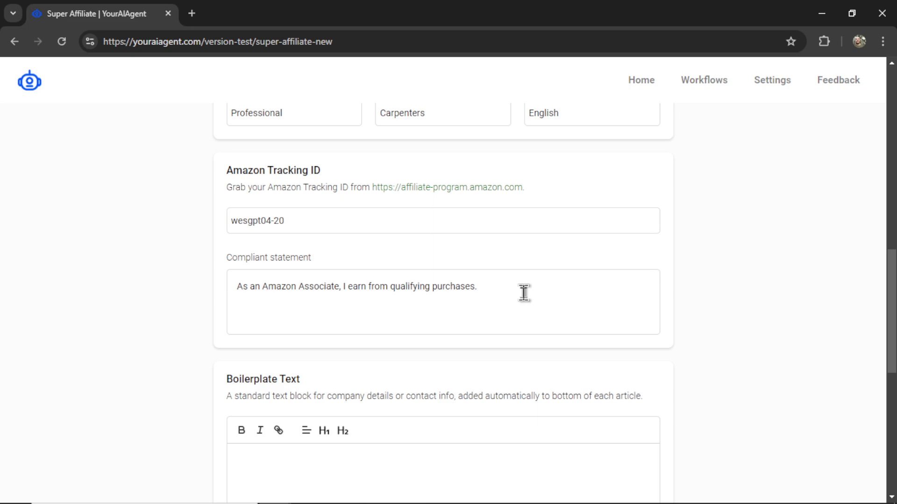
scroll(524, 293, "down", 3)
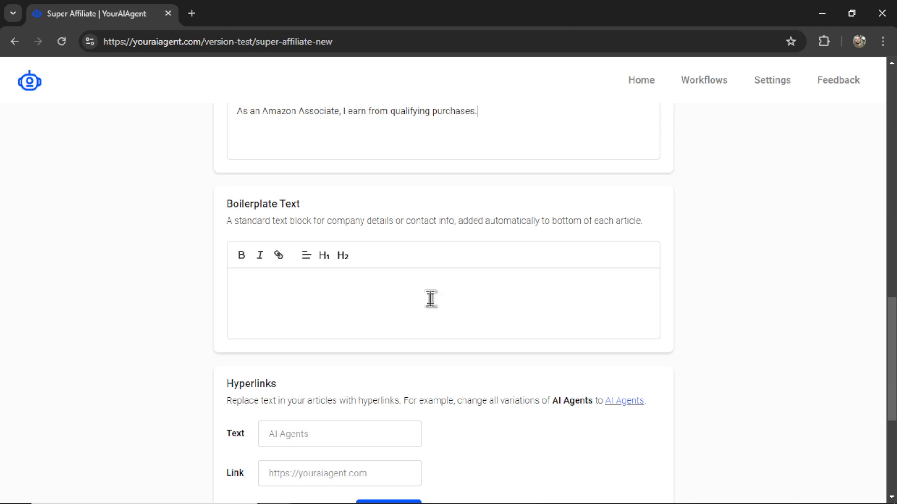
left_click(226, 265)
scroll(664, 327, "down", 5)
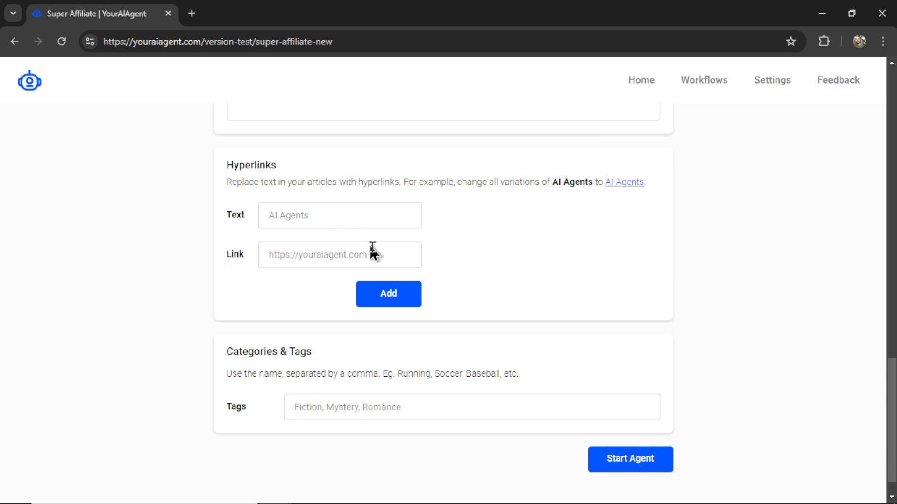
left_click(357, 260)
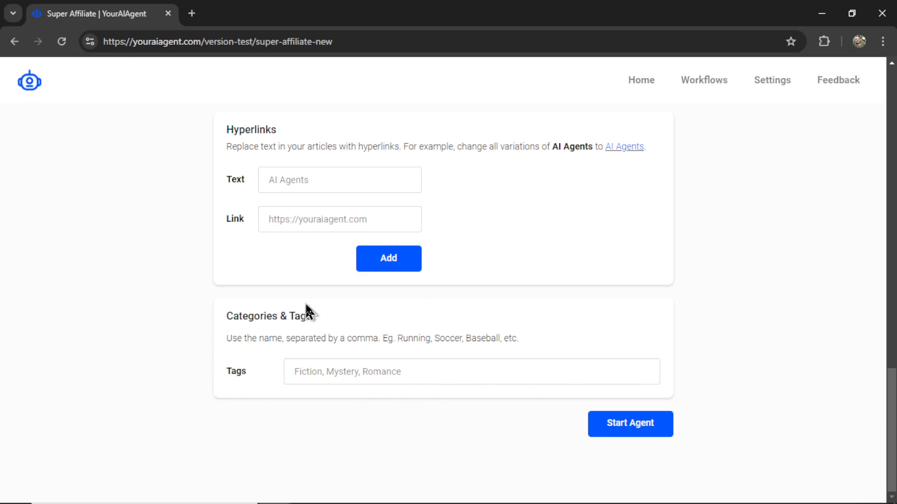
left_click(397, 369)
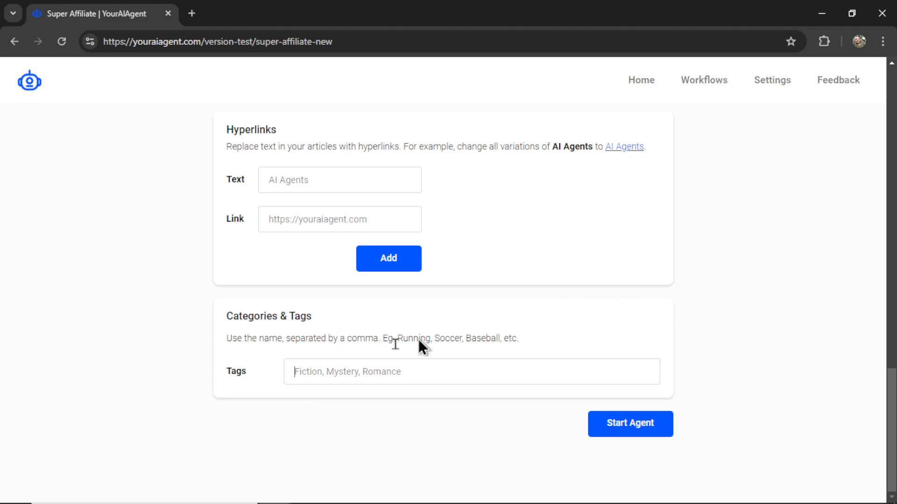